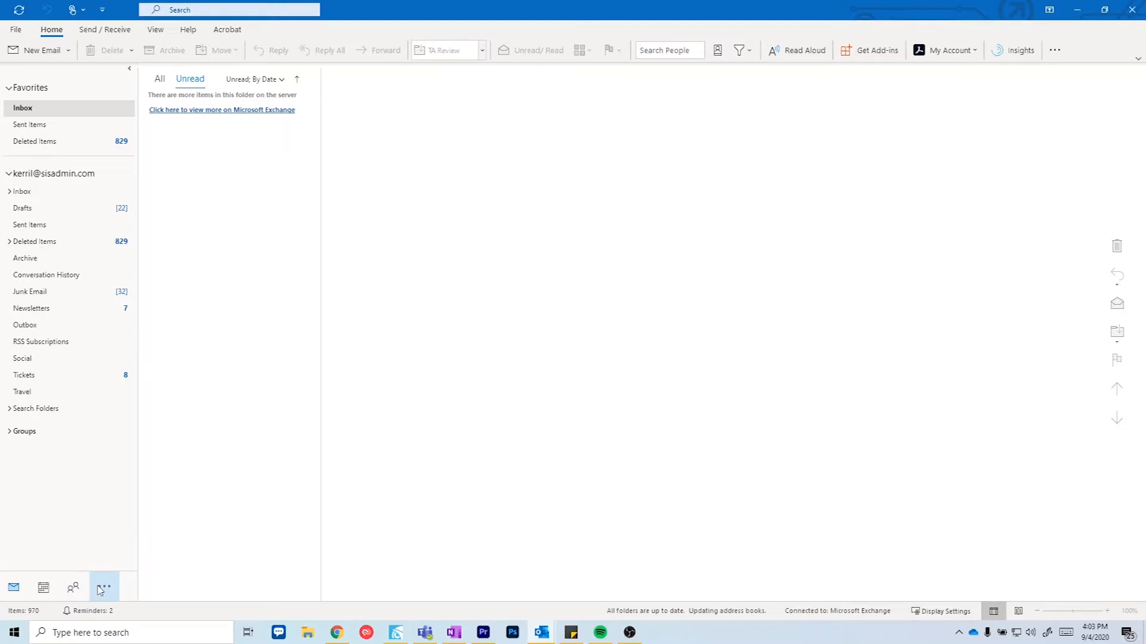
# Step: Switch from the mailbox to the calendar
pyautogui.moveTo(46, 592)
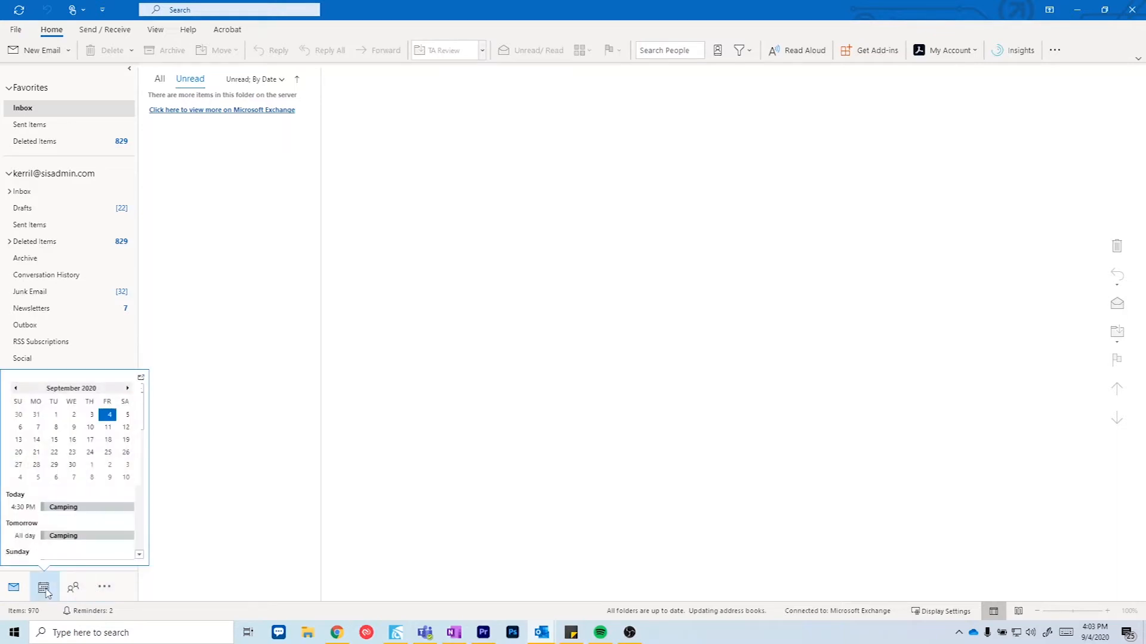
pyautogui.click(45, 589)
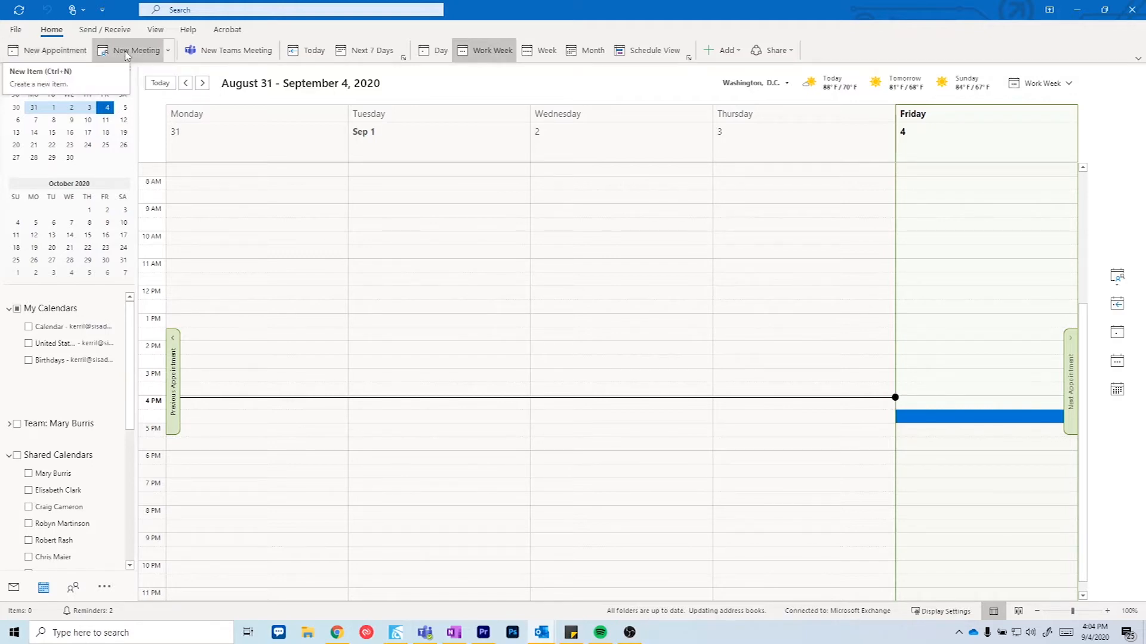
# Step: Start a blank appointment, turn it into a meeting invitation by inviting attendees, and discard it without saving
pyautogui.click(50, 50)
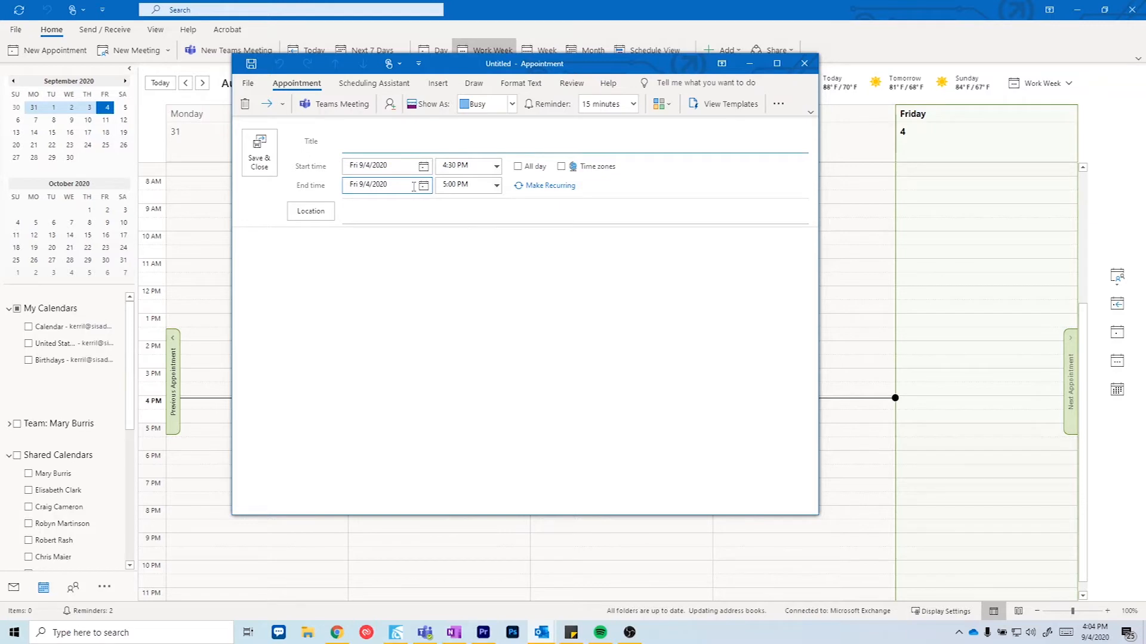
pyautogui.click(391, 107)
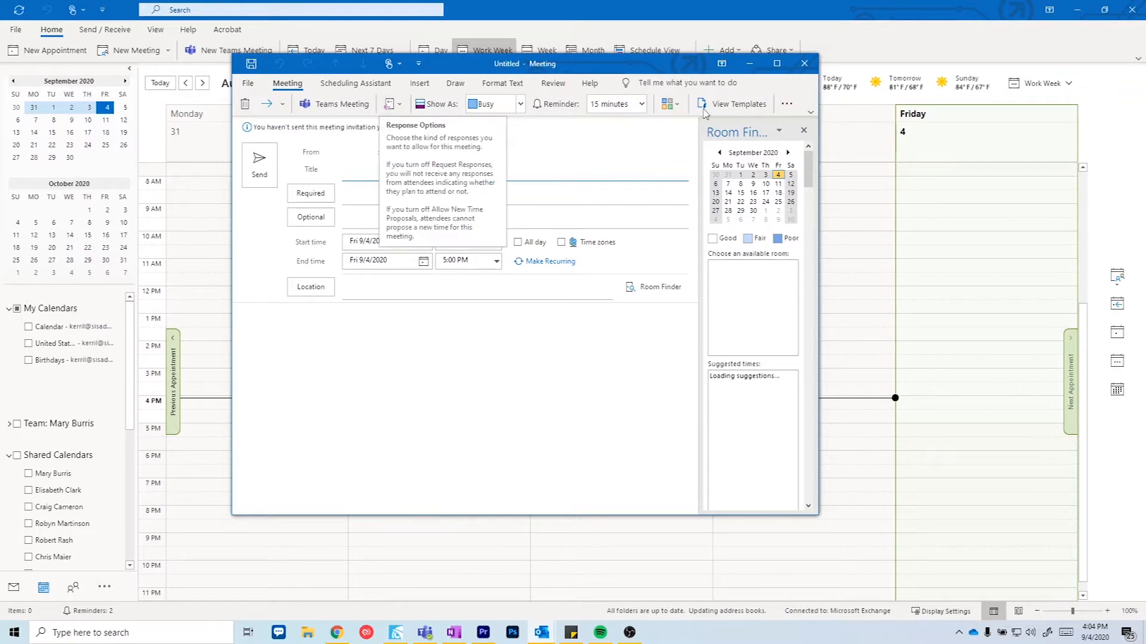
pyautogui.click(804, 65)
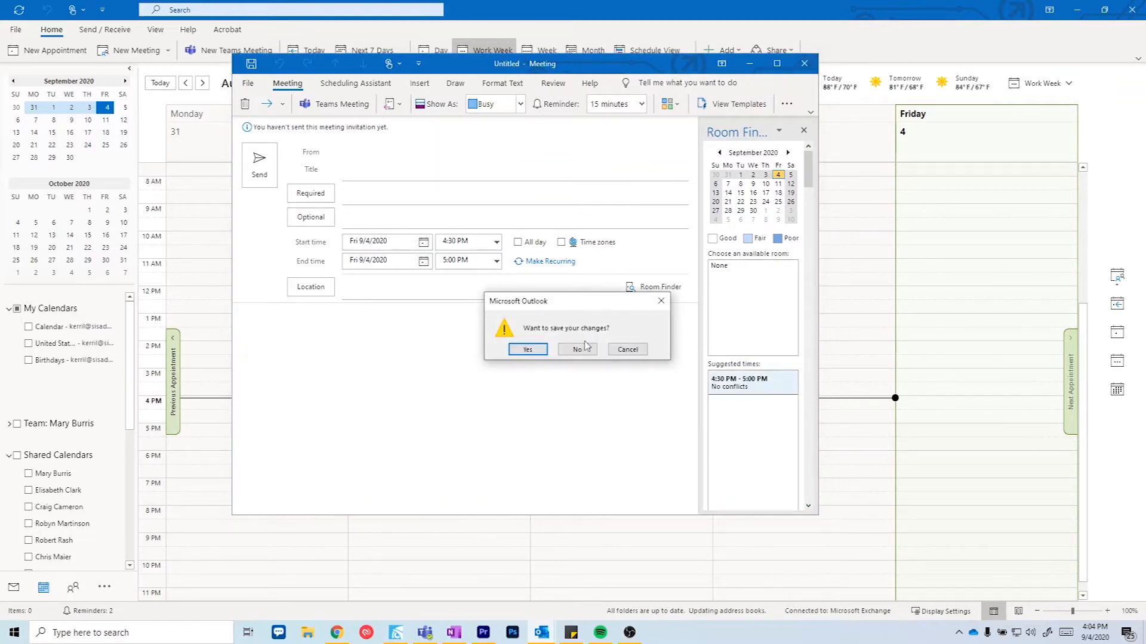
pyautogui.click(584, 349)
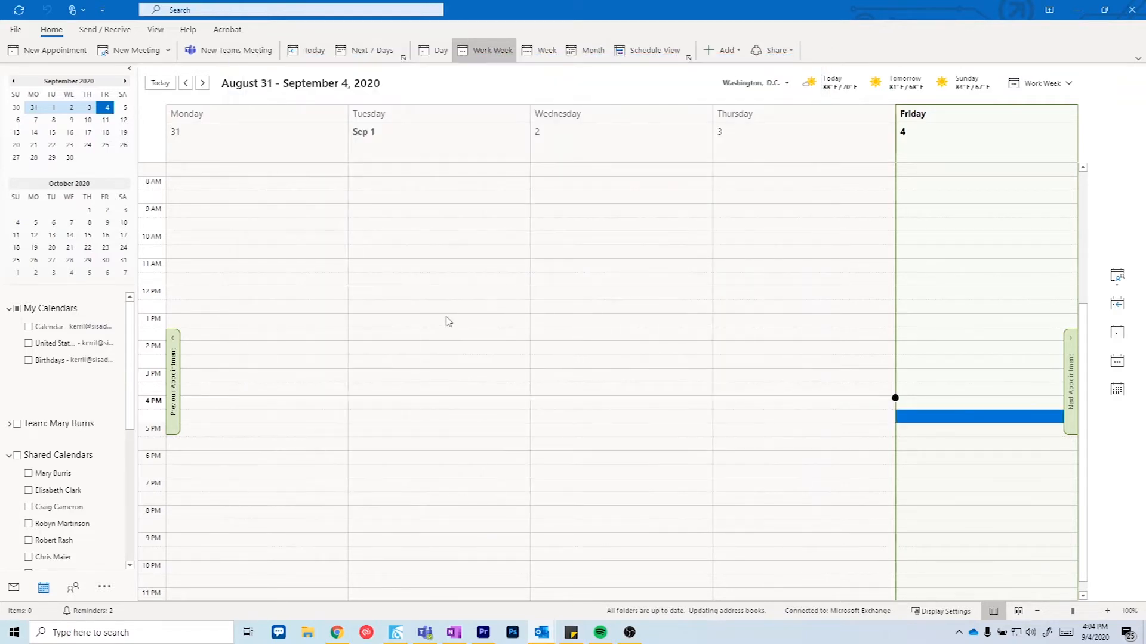
# Step: Create an appointment from Monday's 11 AM slot, turn it into a meeting invitation, and discard it without saving
pyautogui.click(336, 266)
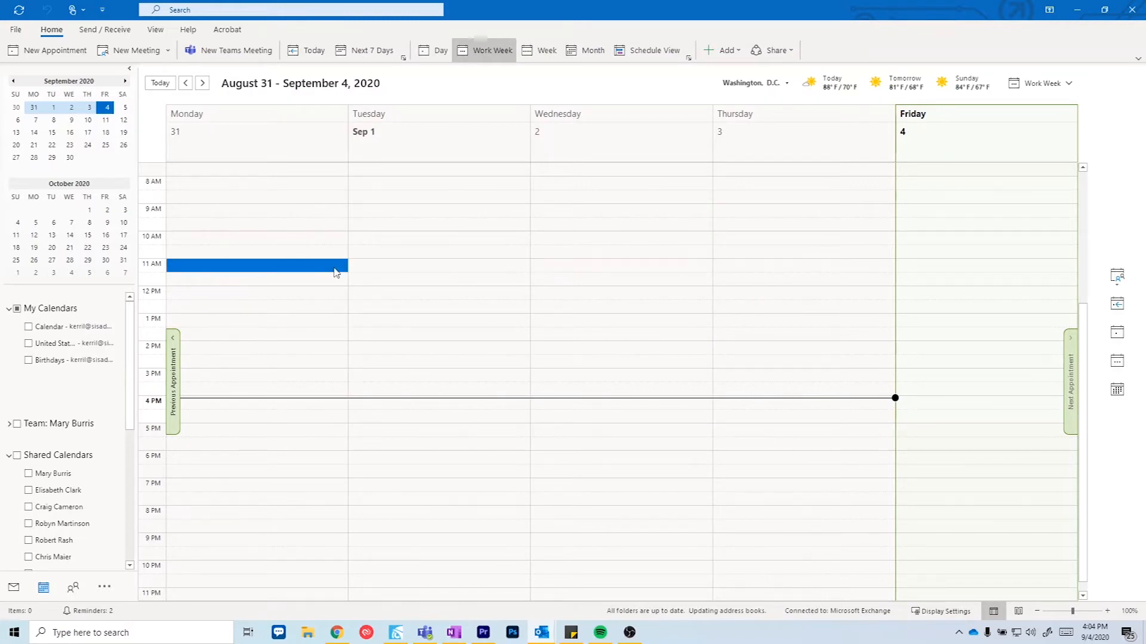
pyautogui.doubleClick(334, 267)
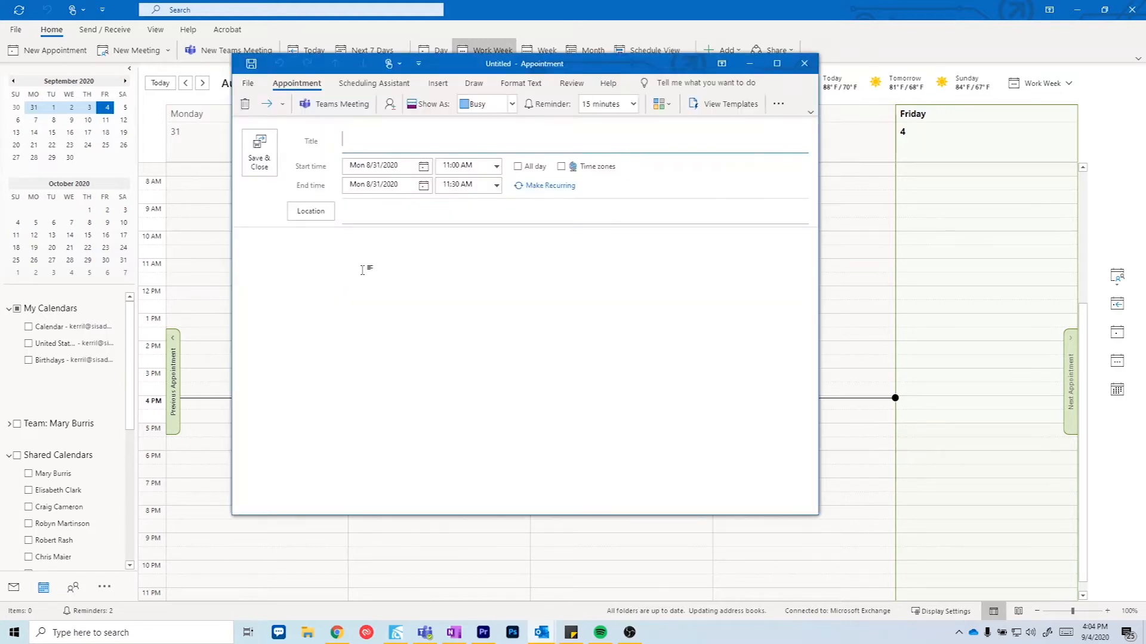
pyautogui.click(390, 104)
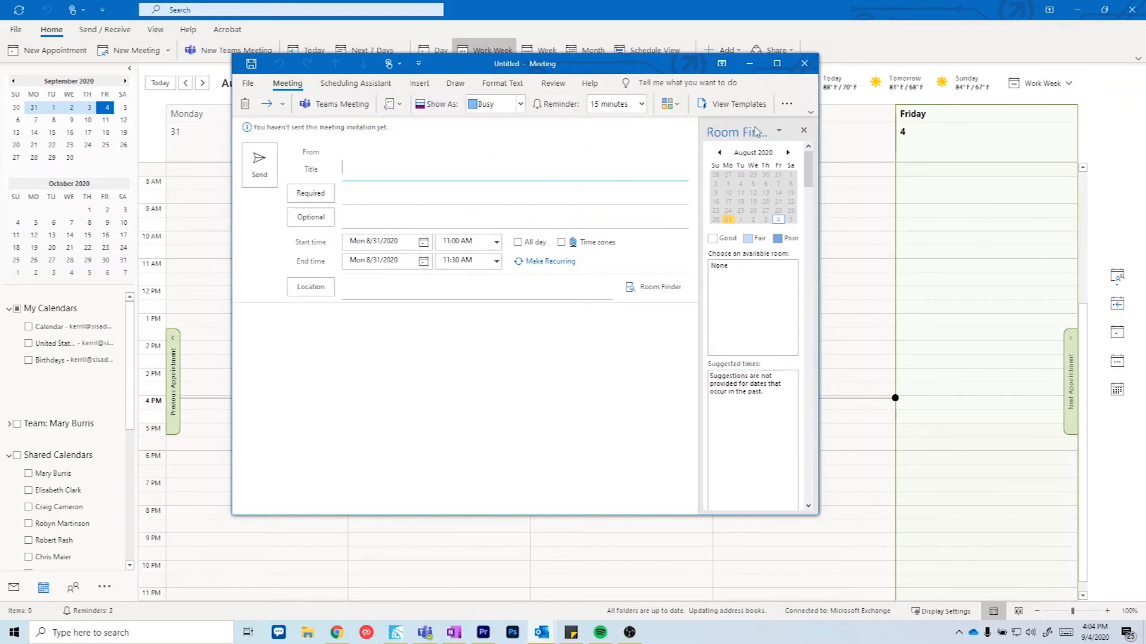
pyautogui.click(804, 64)
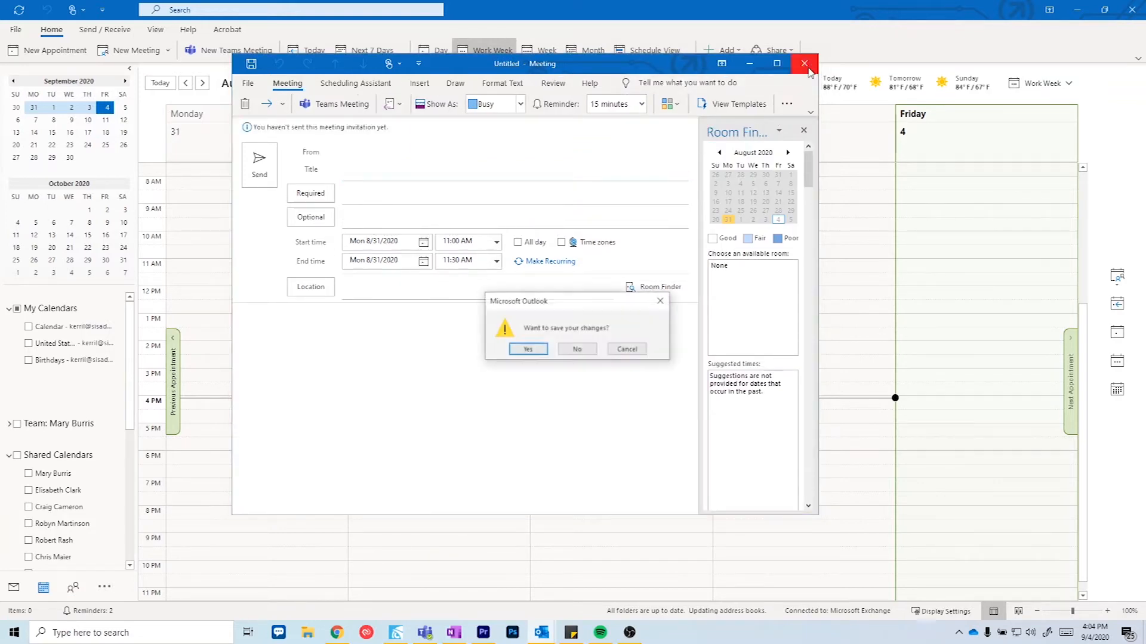
pyautogui.click(579, 350)
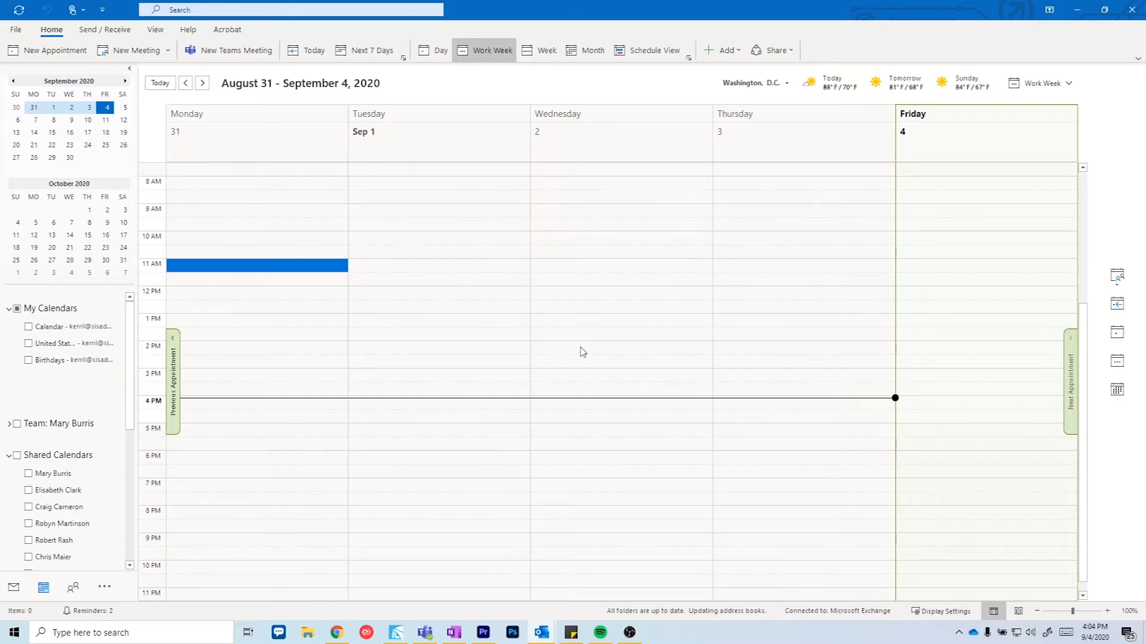
# Step: Open the sharing permissions of the work account's calendar and add a colleague from the address list
pyautogui.click(774, 57)
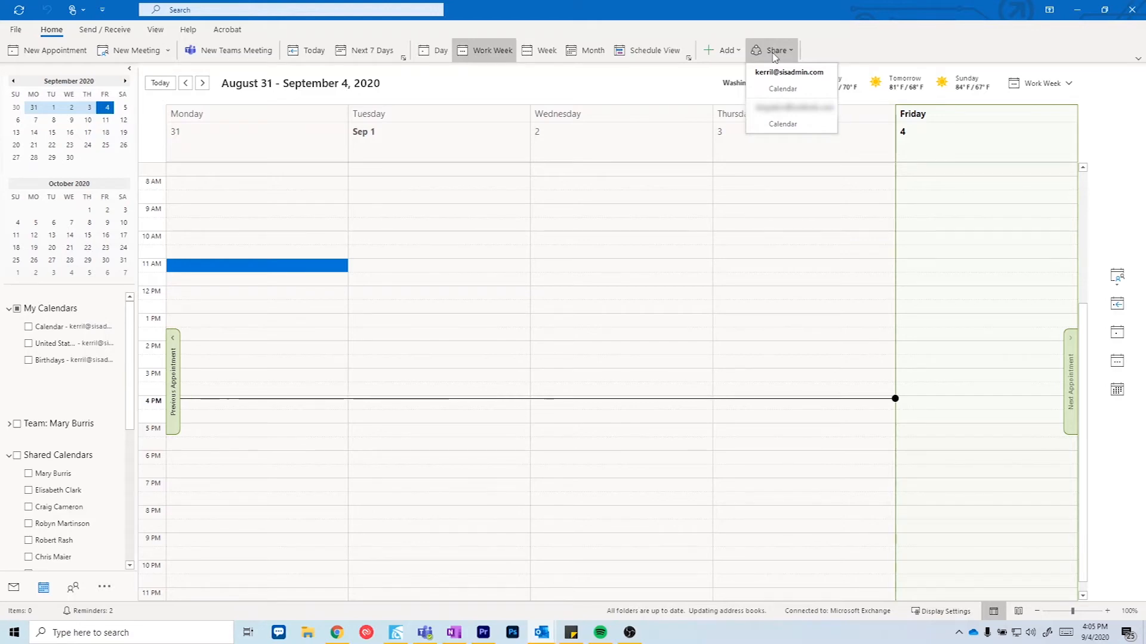
pyautogui.click(784, 89)
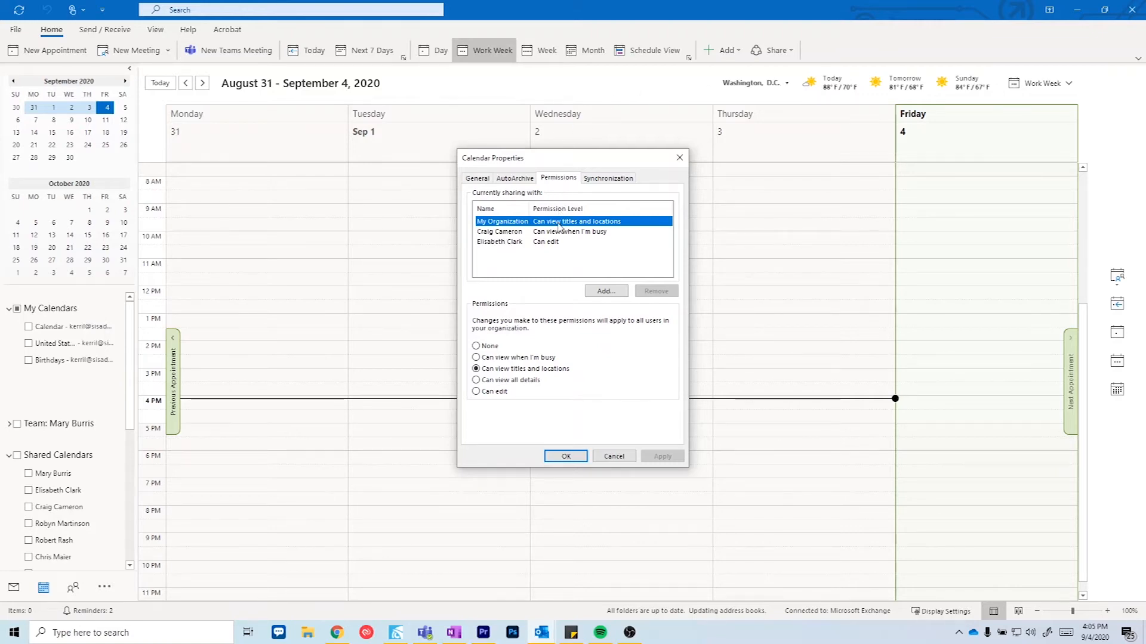
pyautogui.click(607, 290)
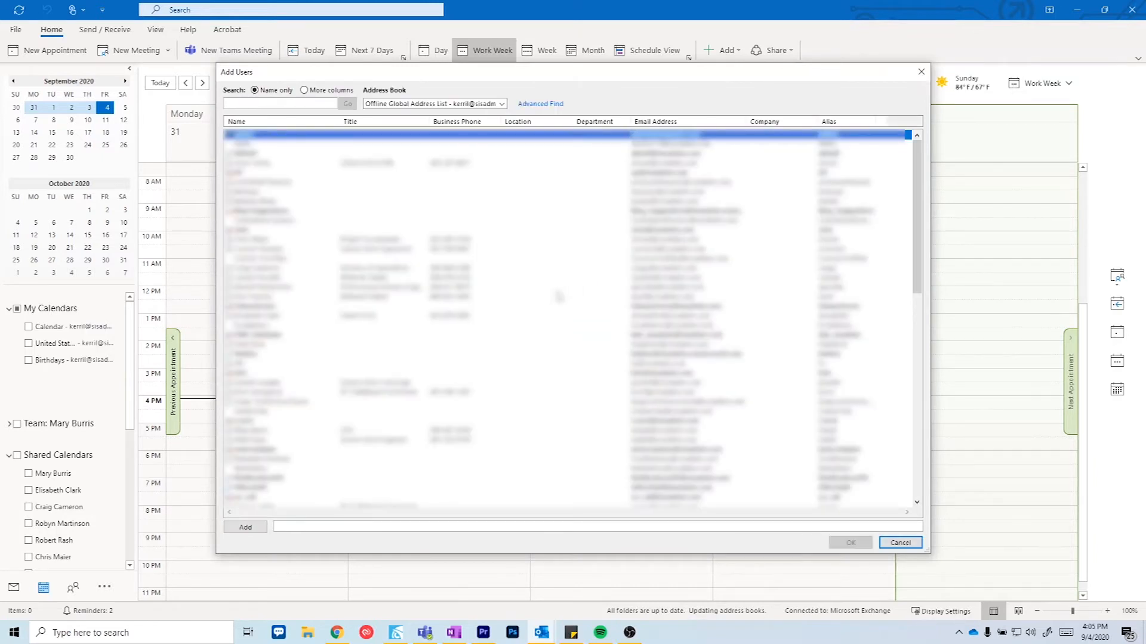
pyautogui.write('conn')
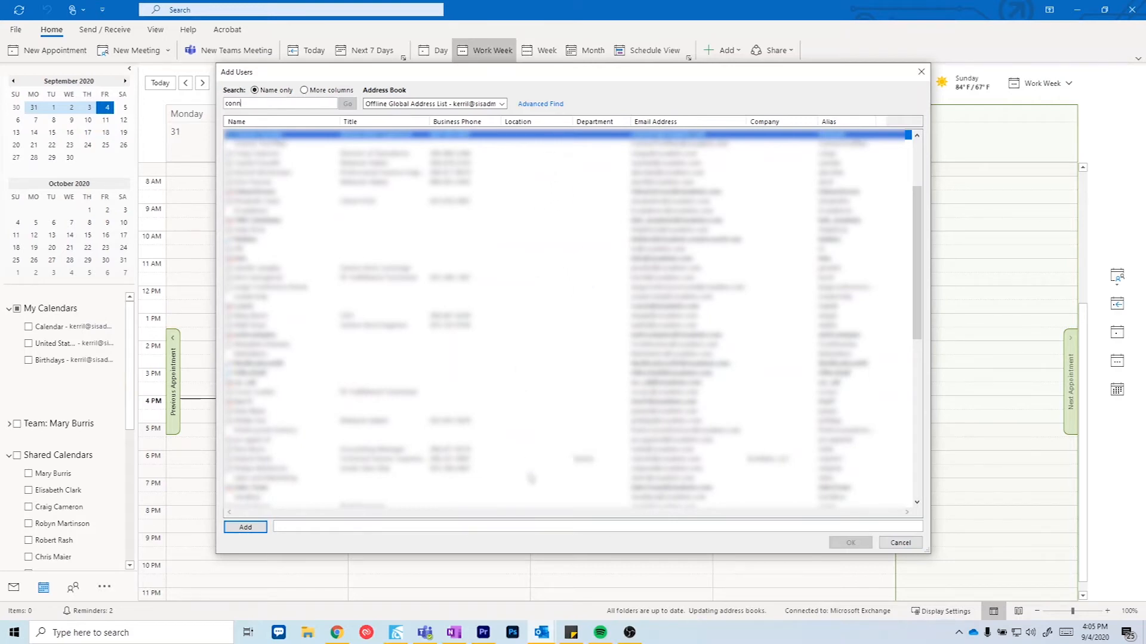
pyautogui.click(252, 528)
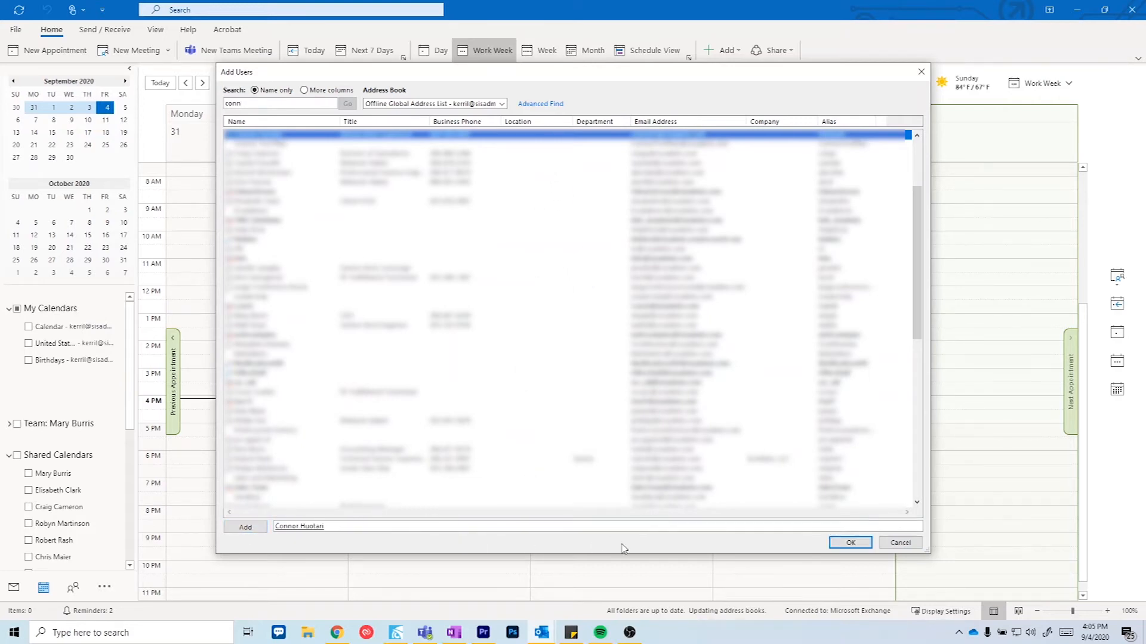
pyautogui.click(847, 543)
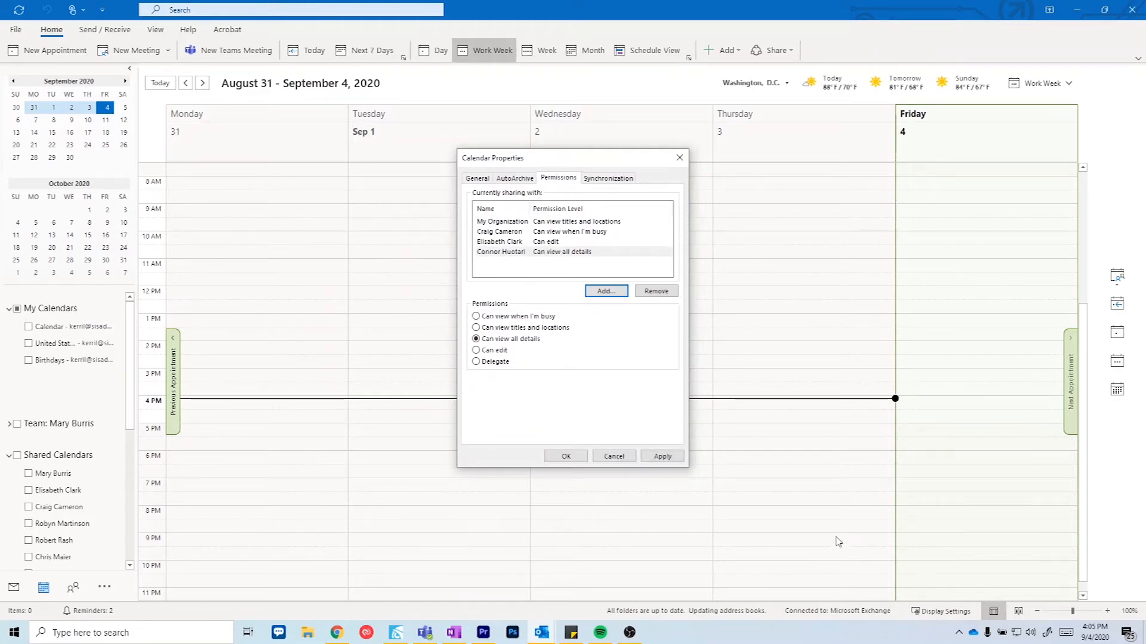
# Step: Set the added colleague's calendar permission to "Can view titles and locations" and apply the sharing settings
pyautogui.click(569, 316)
pyautogui.click(564, 328)
pyautogui.click(567, 340)
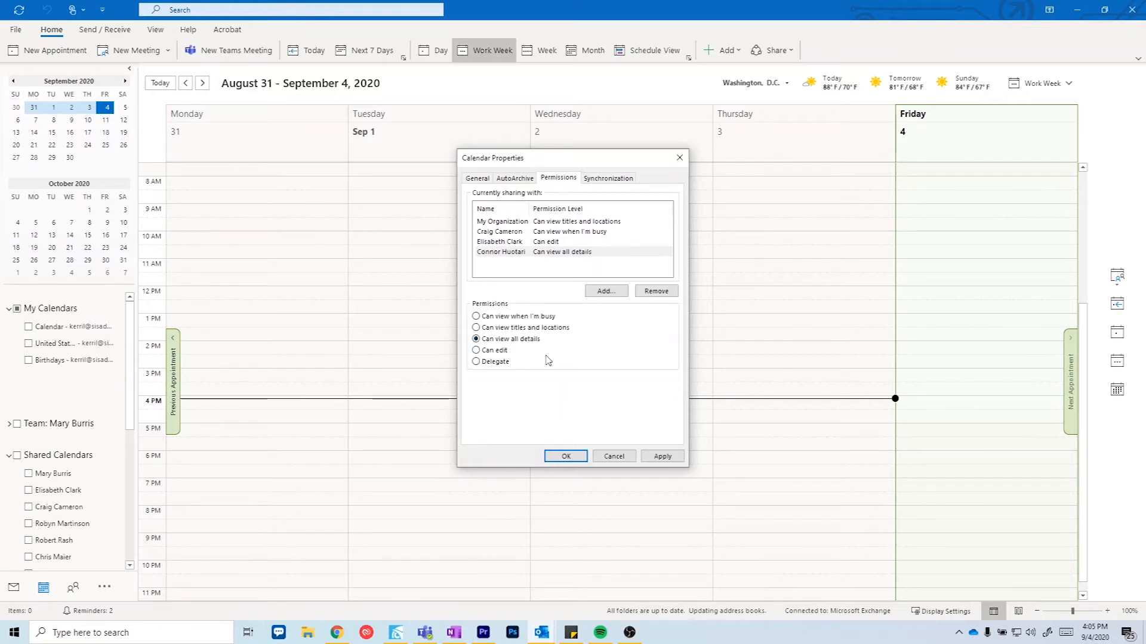
pyautogui.click(514, 354)
pyautogui.click(510, 361)
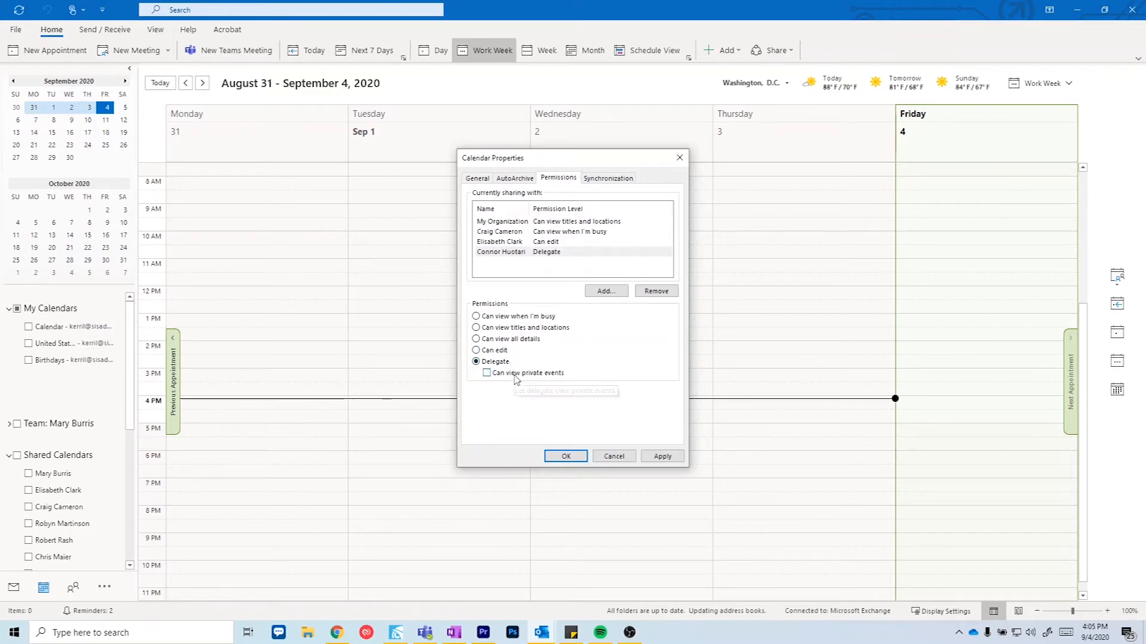
pyautogui.click(519, 329)
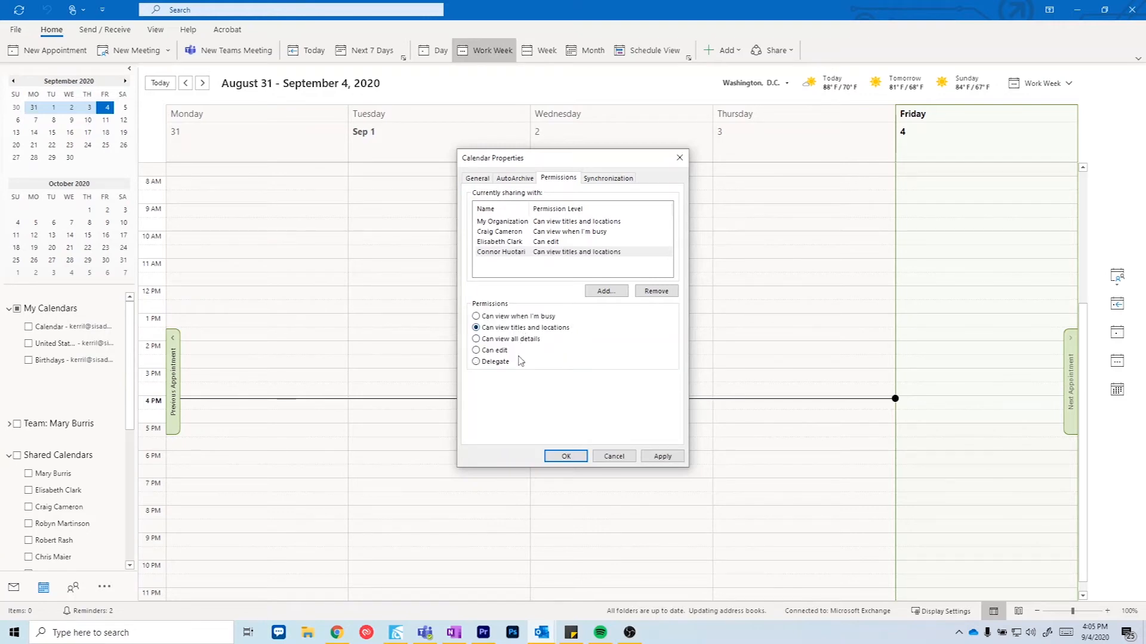
pyautogui.click(662, 457)
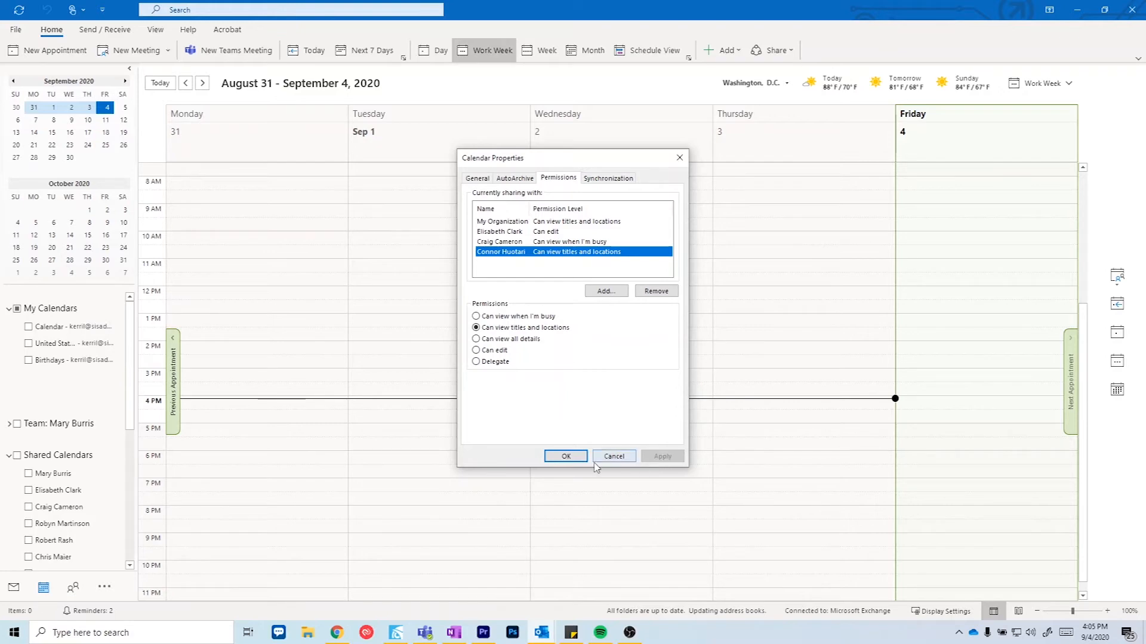
pyautogui.click(564, 457)
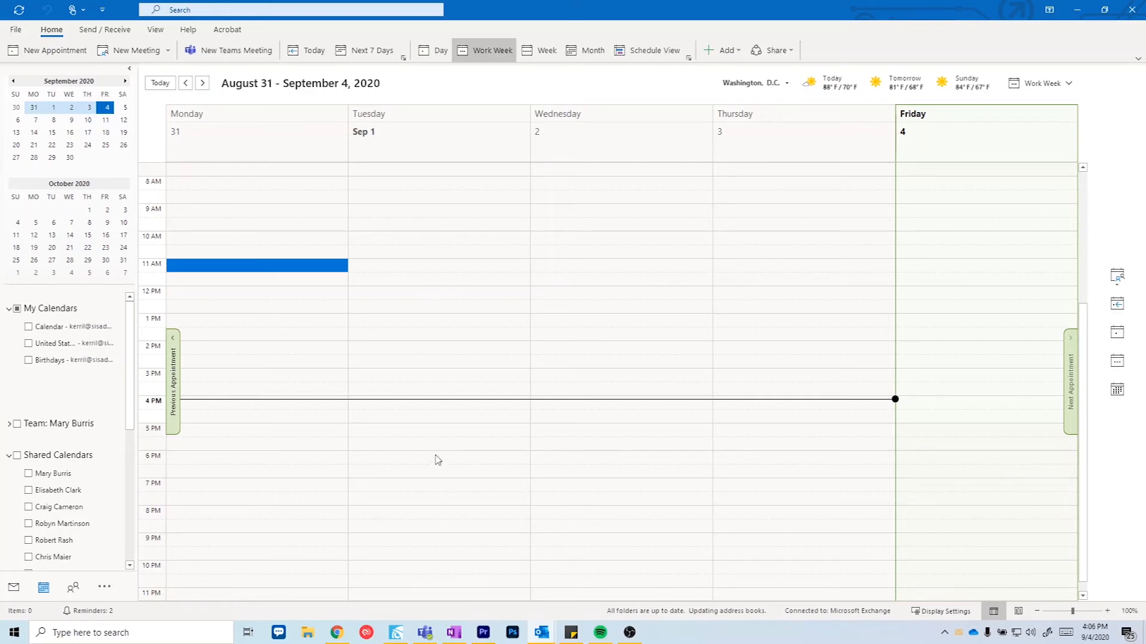
pyautogui.moveTo(130, 390); pyautogui.dragTo(129, 412)
pyautogui.scroll(-3, 129, 416)
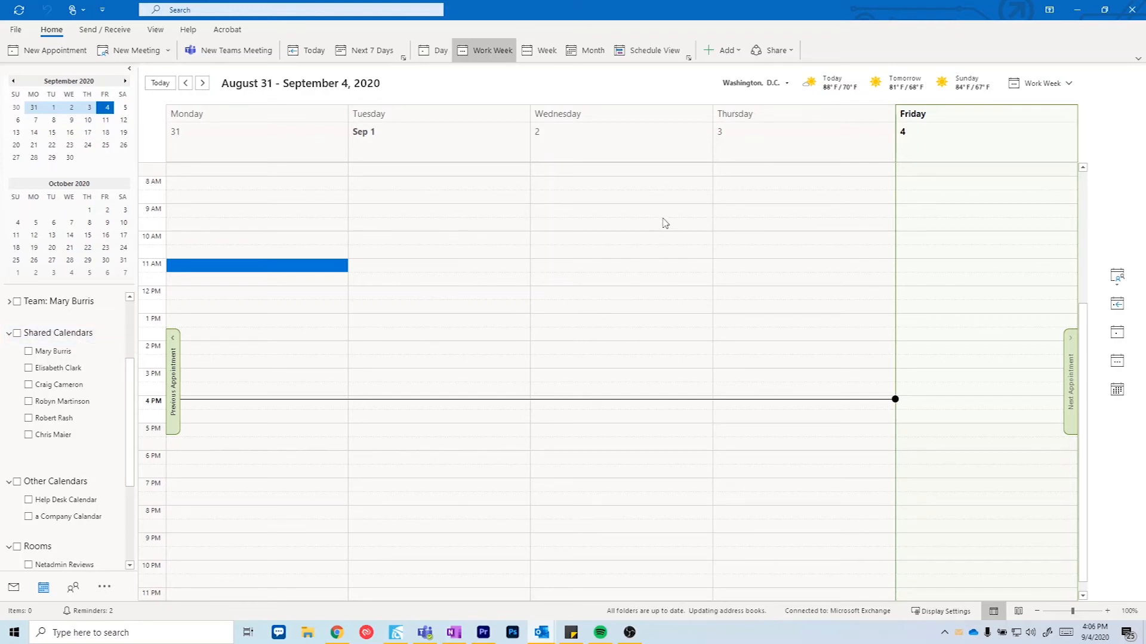
pyautogui.click(728, 54)
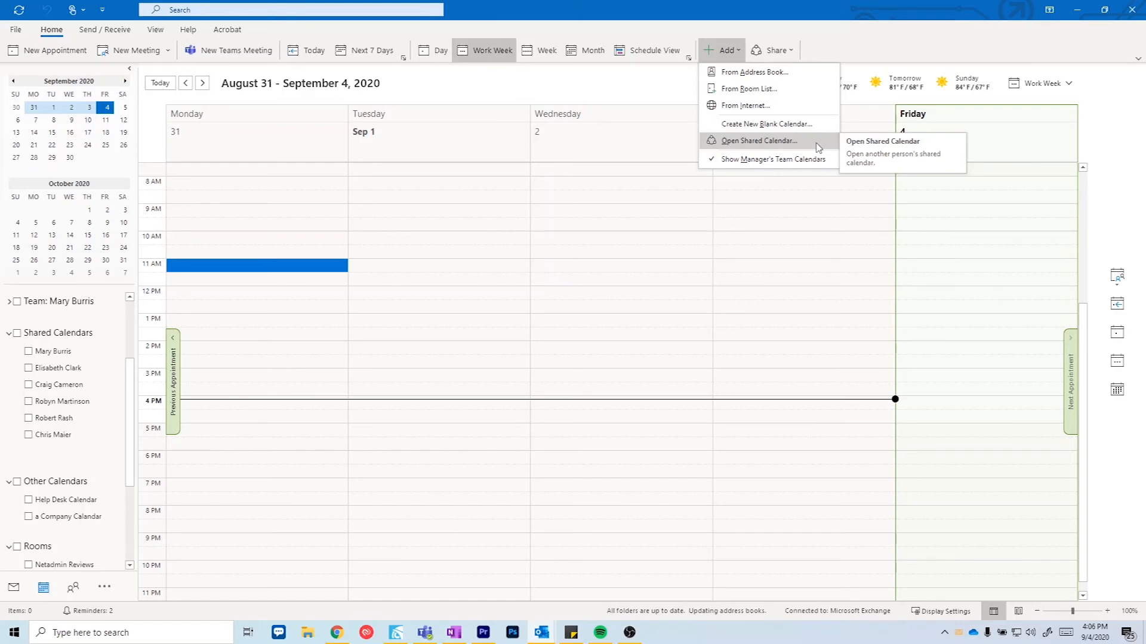
pyautogui.click(838, 54)
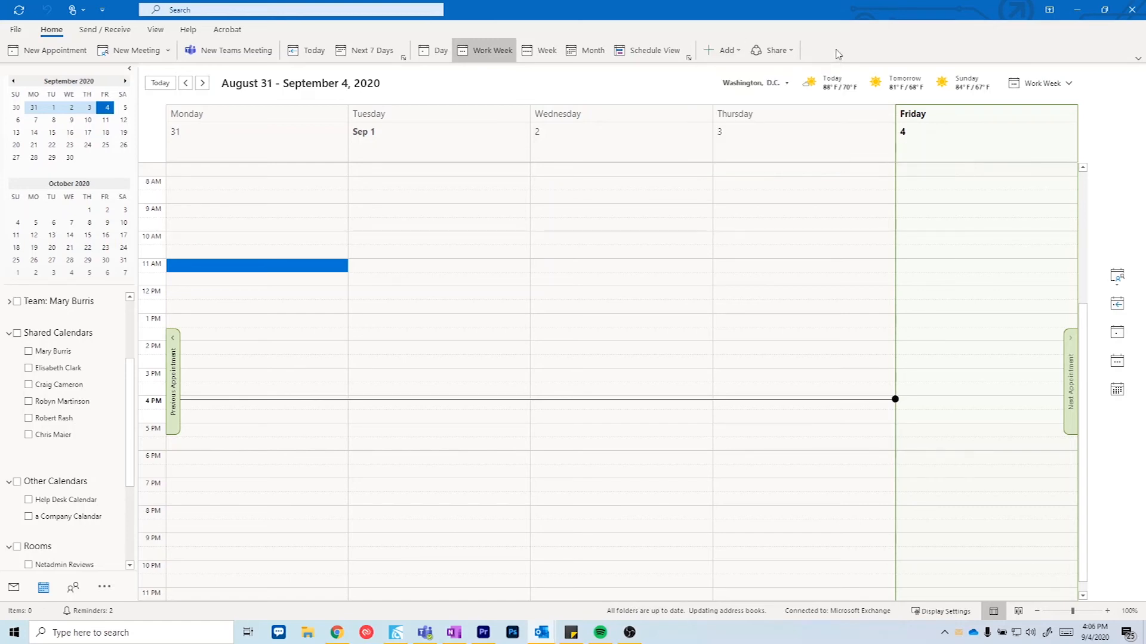
# Step: Add the same colleague's calendar to the shared calendars from the address book
pyautogui.click(724, 51)
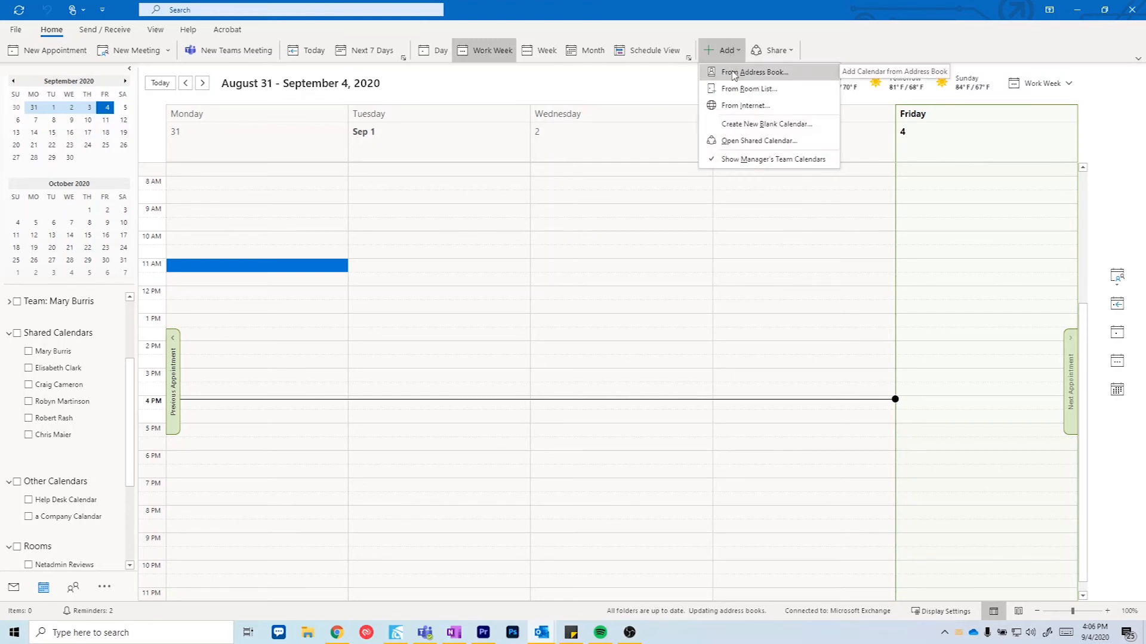
pyautogui.click(733, 73)
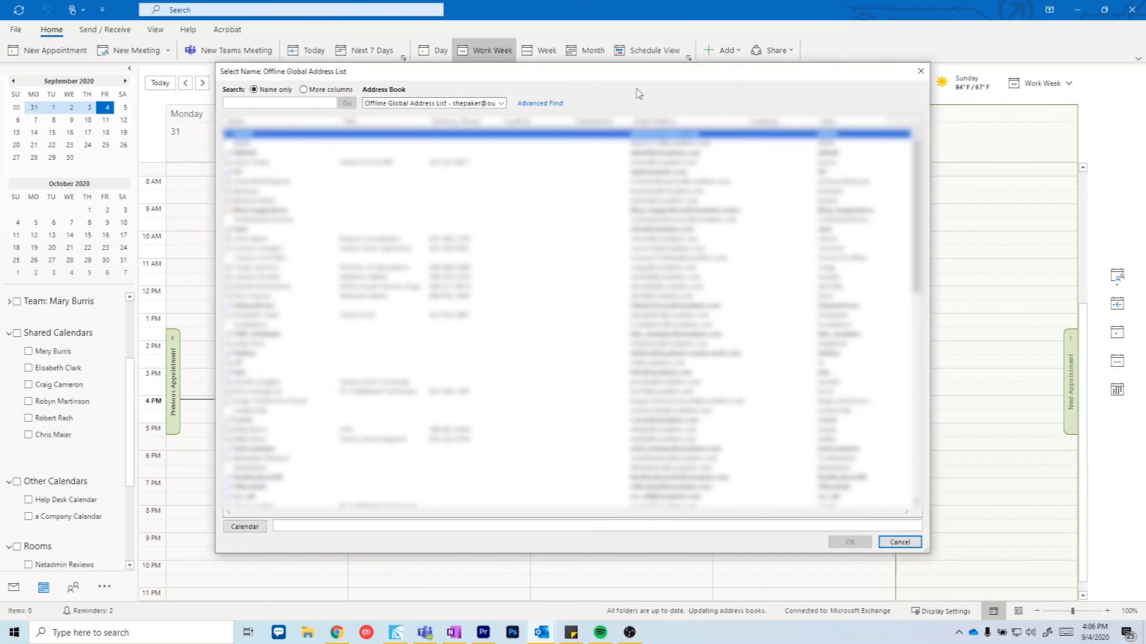
pyautogui.click(248, 529)
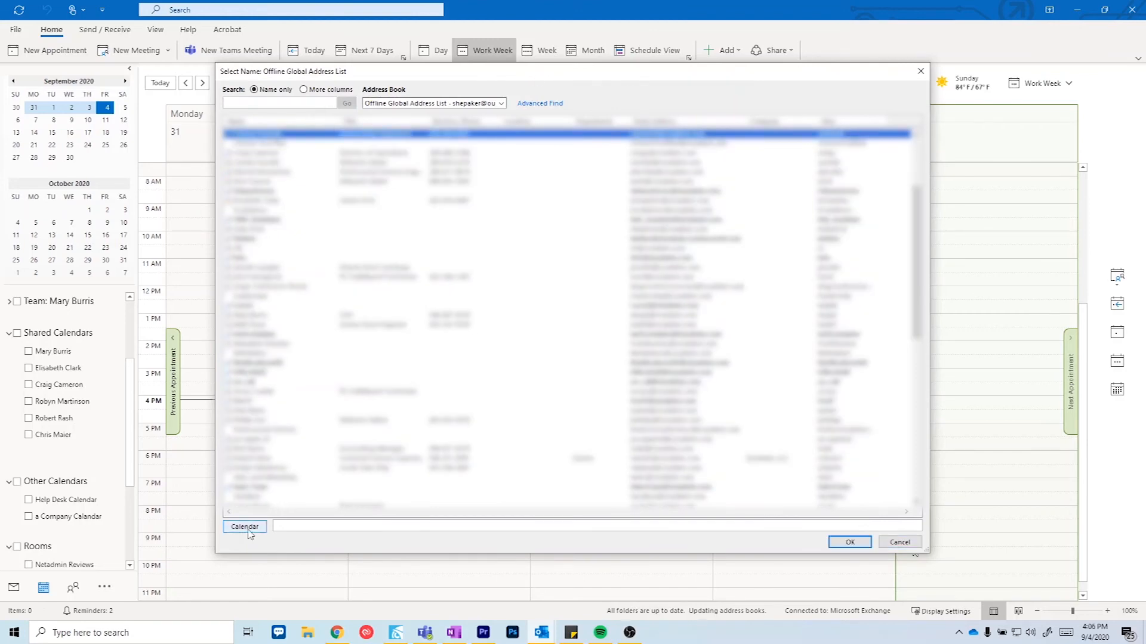
pyautogui.click(849, 543)
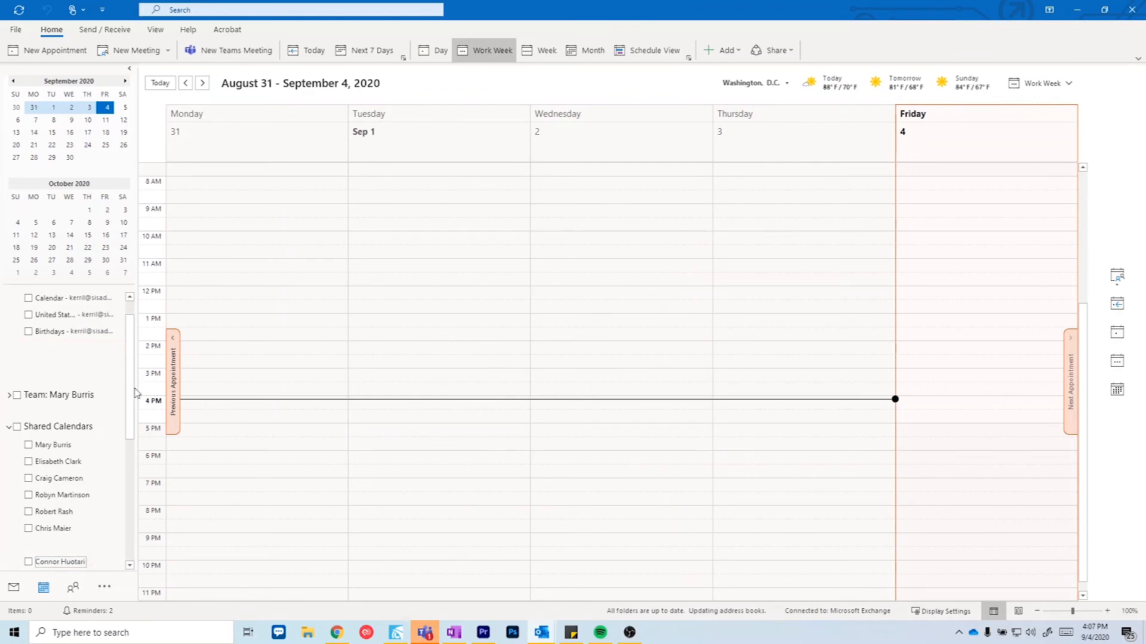
# Step: Display the added colleague's shared calendar beside the own calendar and view the details of Tuesday's 2 PM entry
pyautogui.scroll(-3, 132, 384)
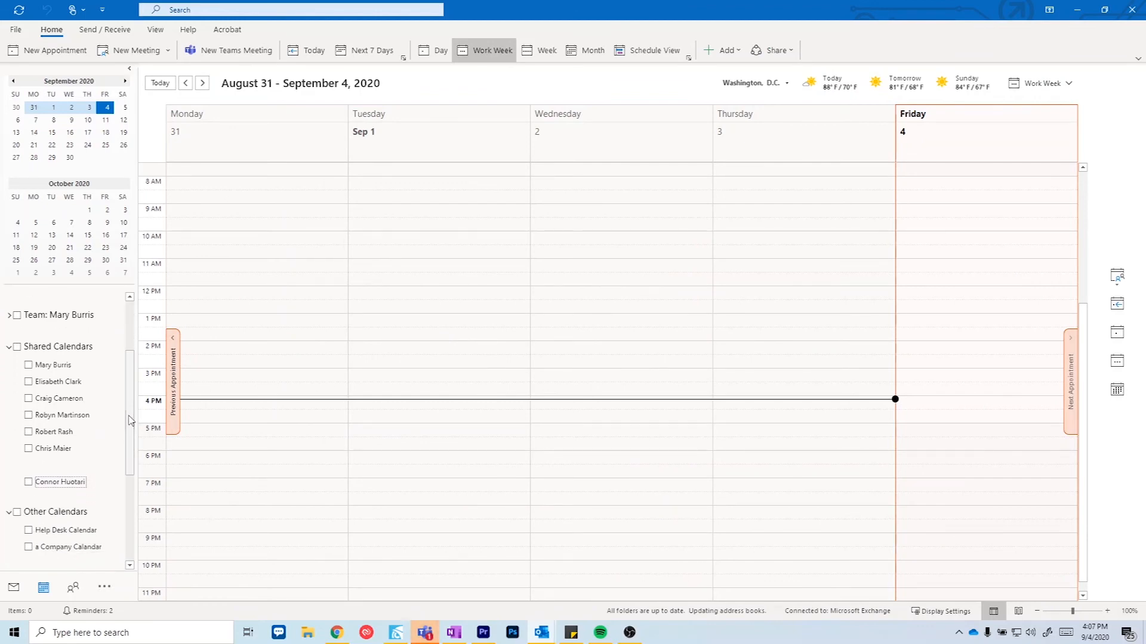
pyautogui.click(29, 482)
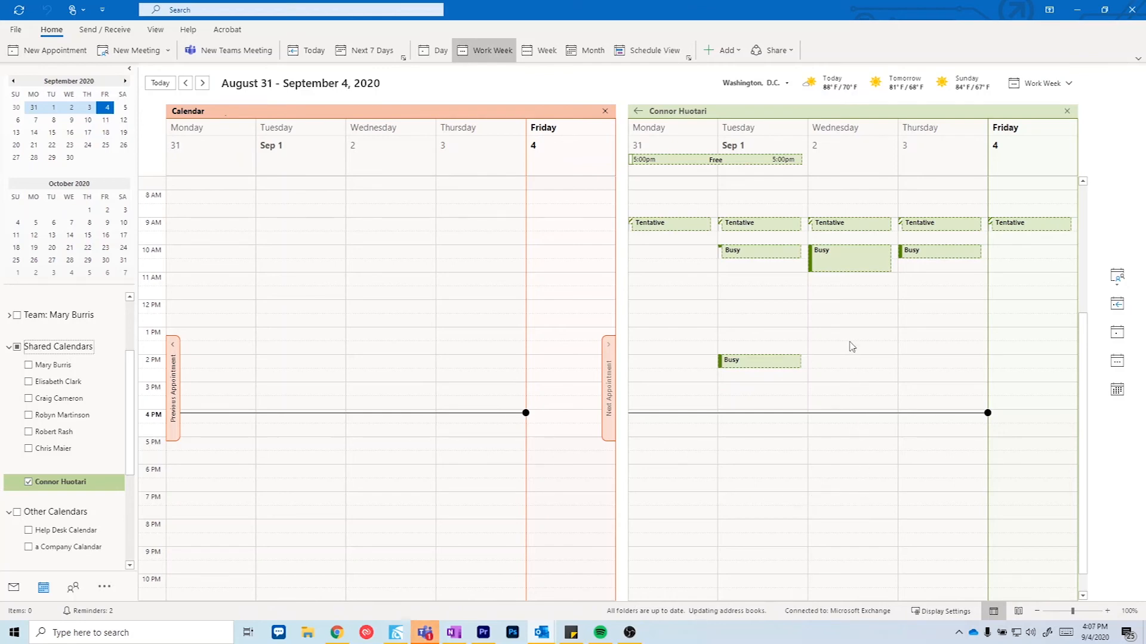
pyautogui.moveTo(761, 368)
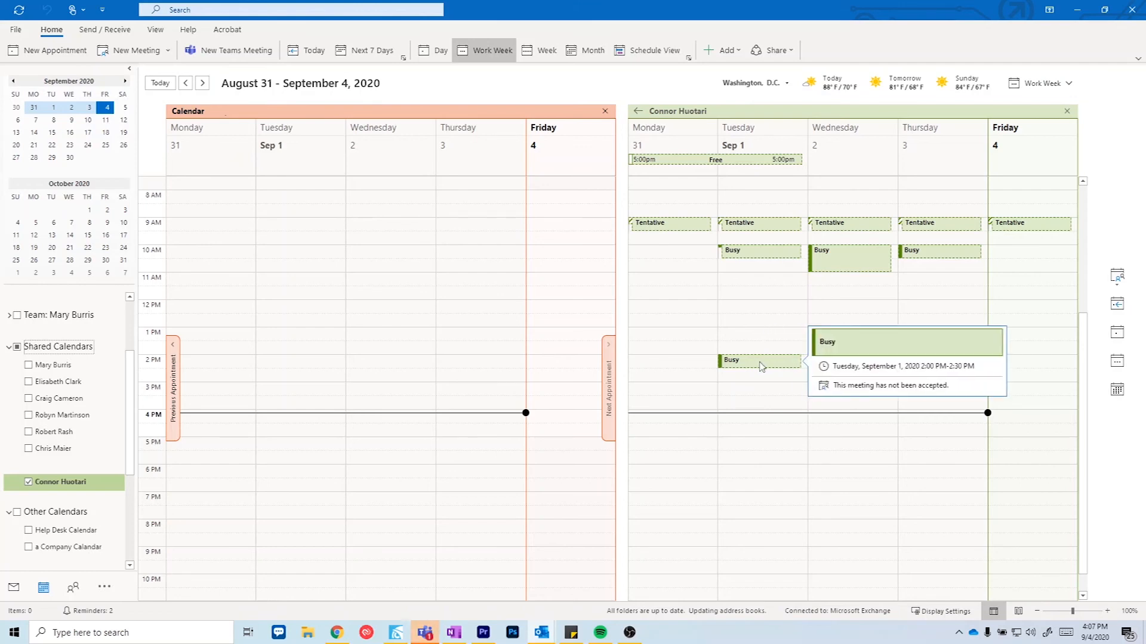